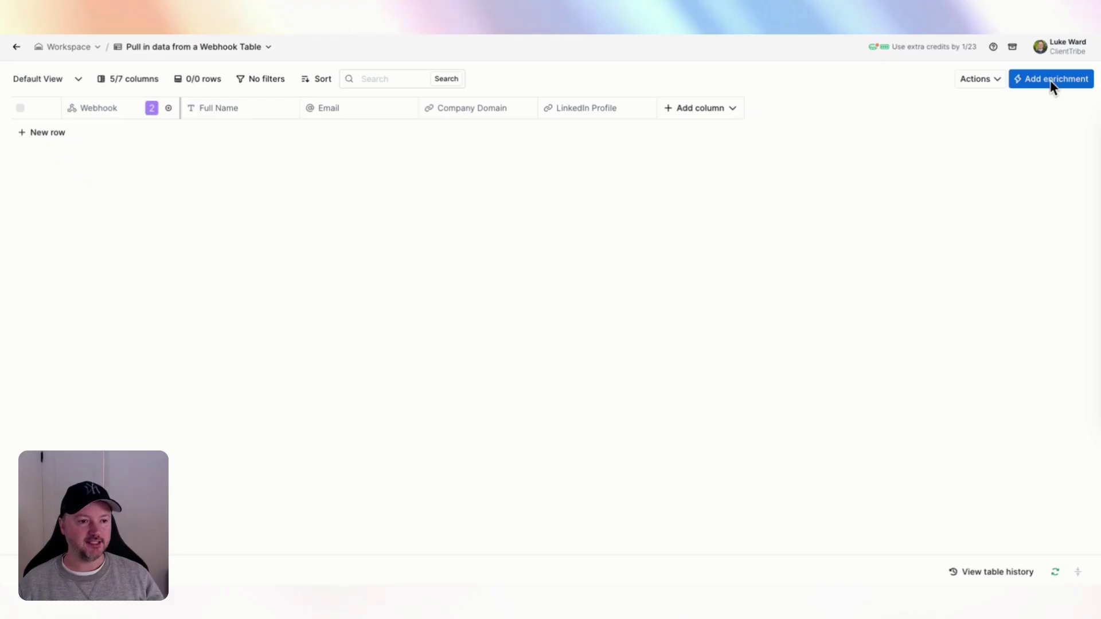
- Search the enrichment catalogue for 'chatgpt' to list the OpenAI integrations
{"action": "left_click", "coordinate": [1050, 80]}
{"action": "type", "text": "chatgpt"}
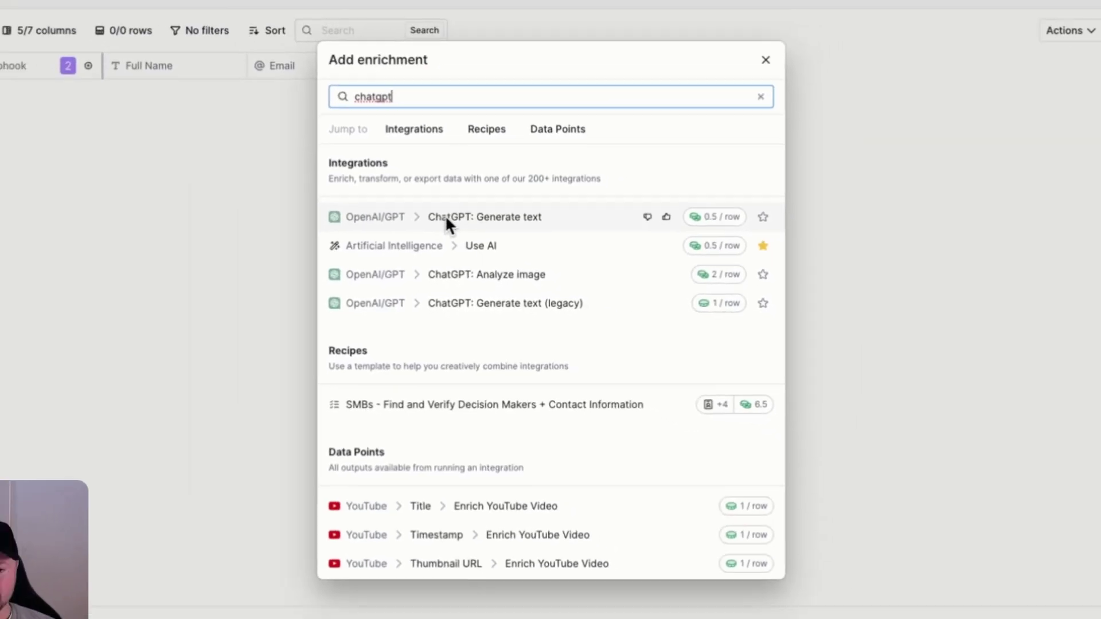
- Add the 'ChatGPT: Generate text' enrichment, leaving the model on GPT 4o
{"action": "left_click", "coordinate": [445, 217]}
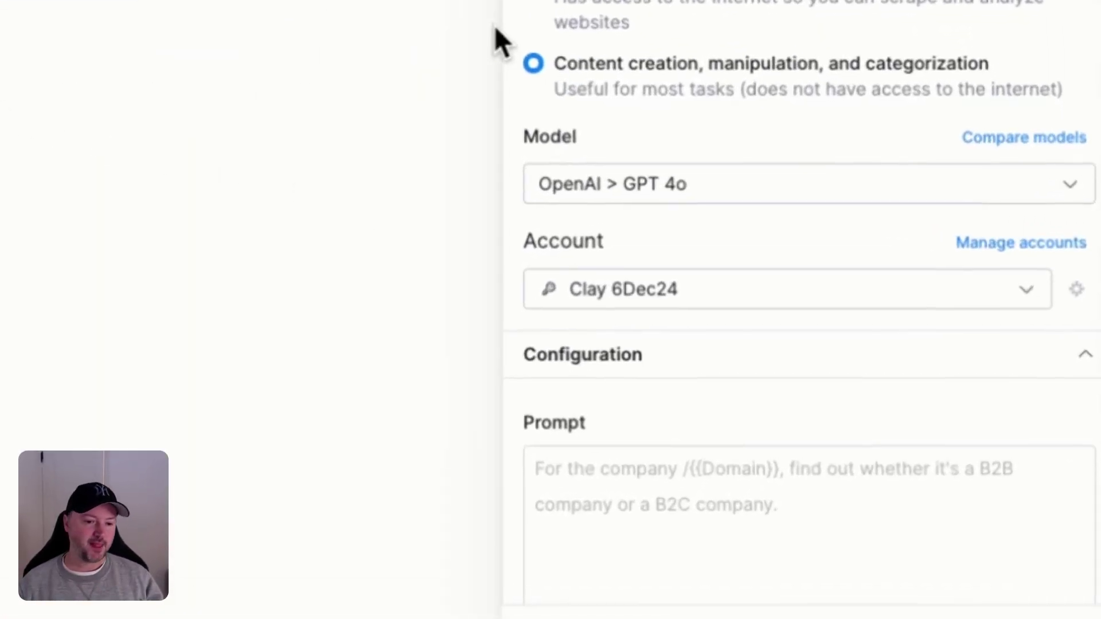
{"action": "left_click", "coordinate": [869, 182]}
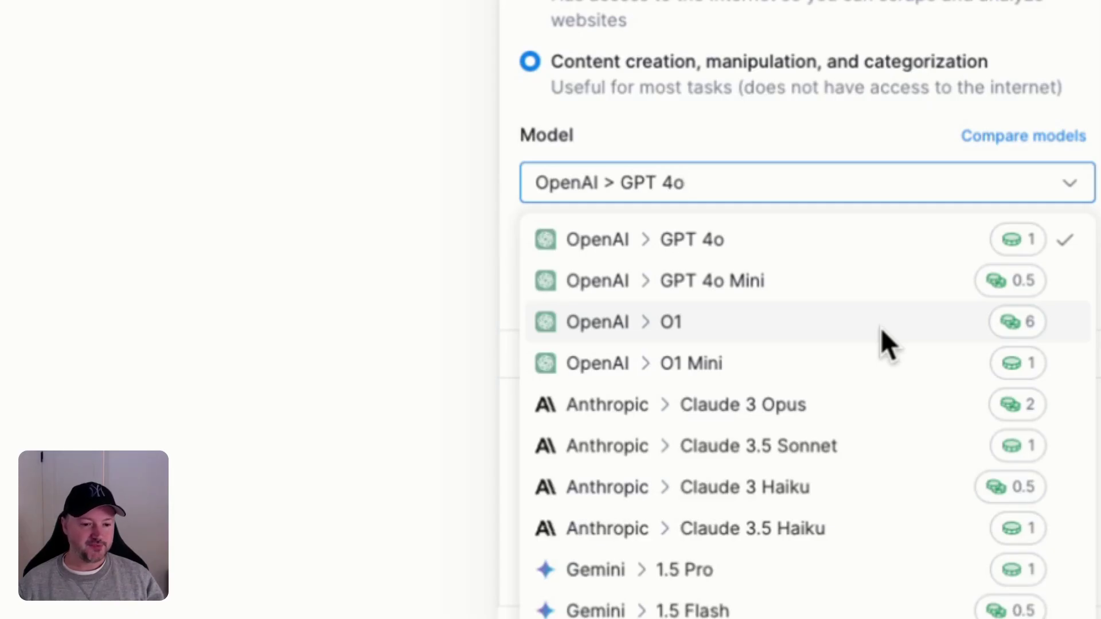
{"action": "left_click", "coordinate": [727, 98]}
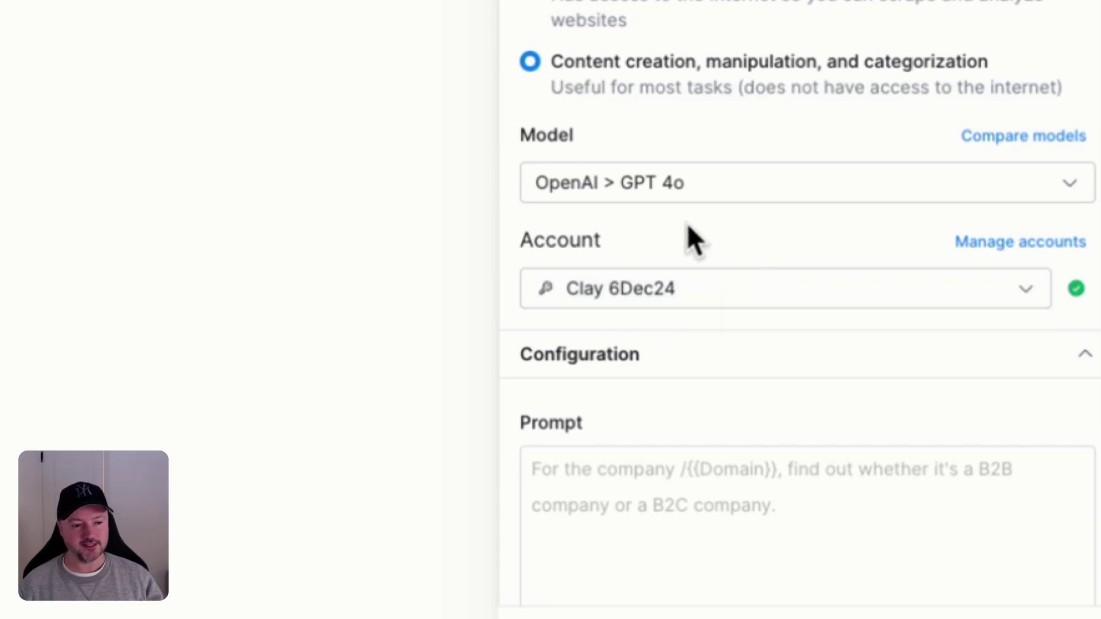
- Open the OpenAI connections page and review the Clay 6Dec24 and Clay-managed accounts
{"action": "left_click", "coordinate": [998, 246]}
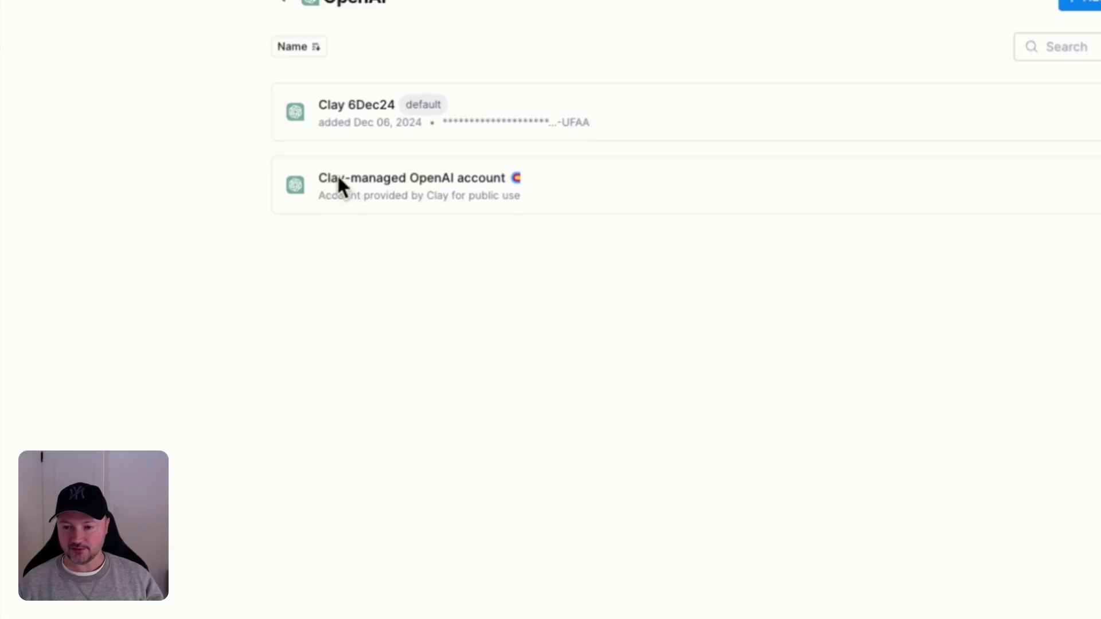
{"action": "triple_click", "coordinate": [355, 179]}
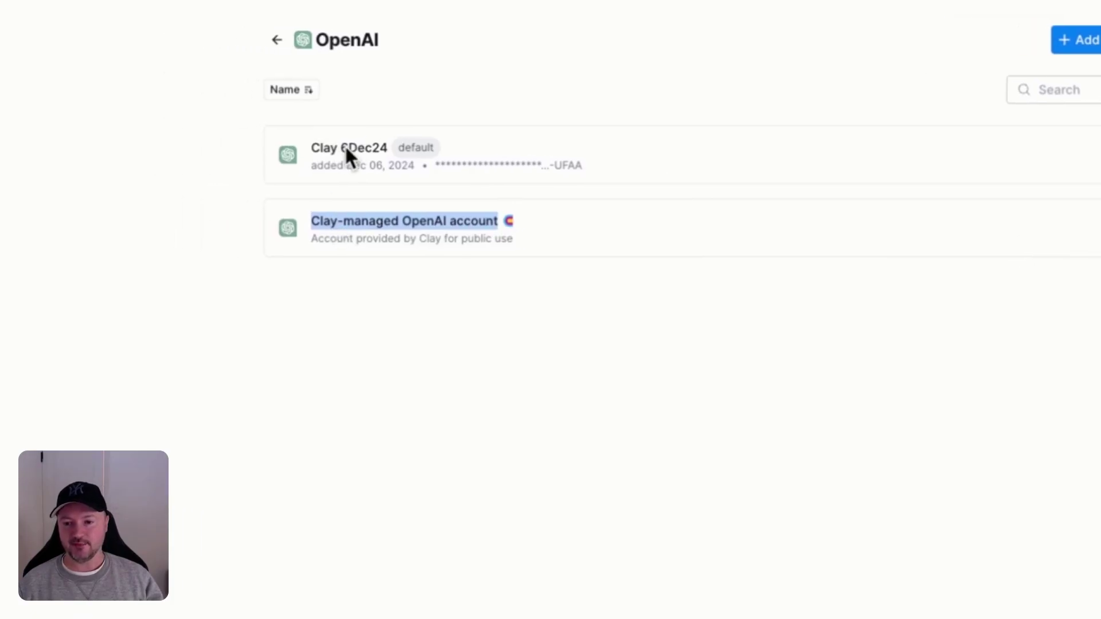
{"action": "triple_click", "coordinate": [235, 142]}
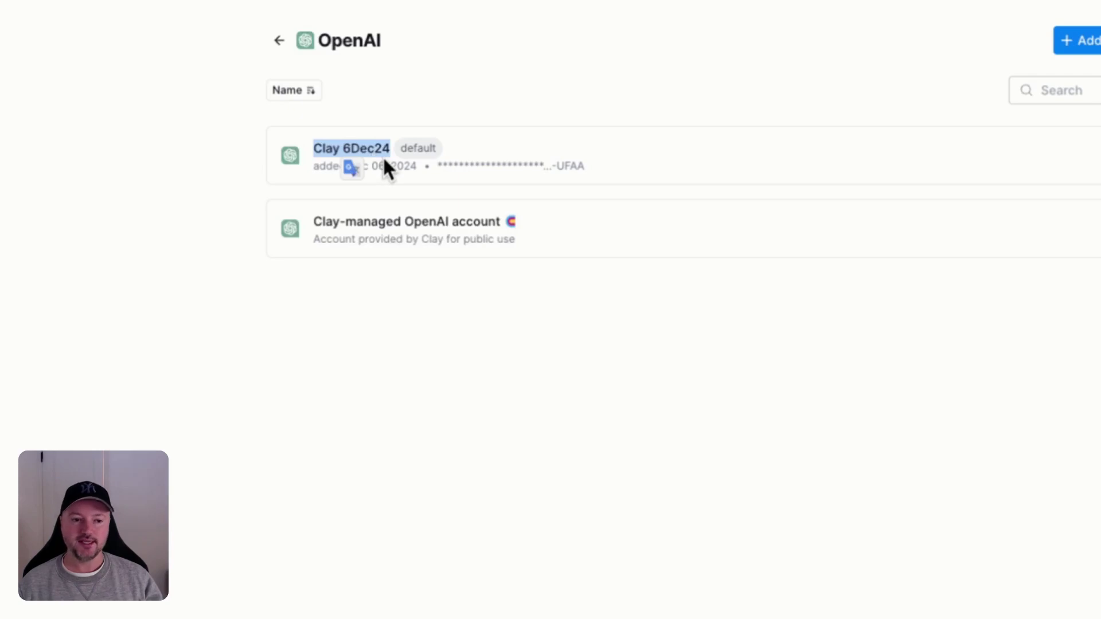
{"action": "left_click", "coordinate": [561, 103]}
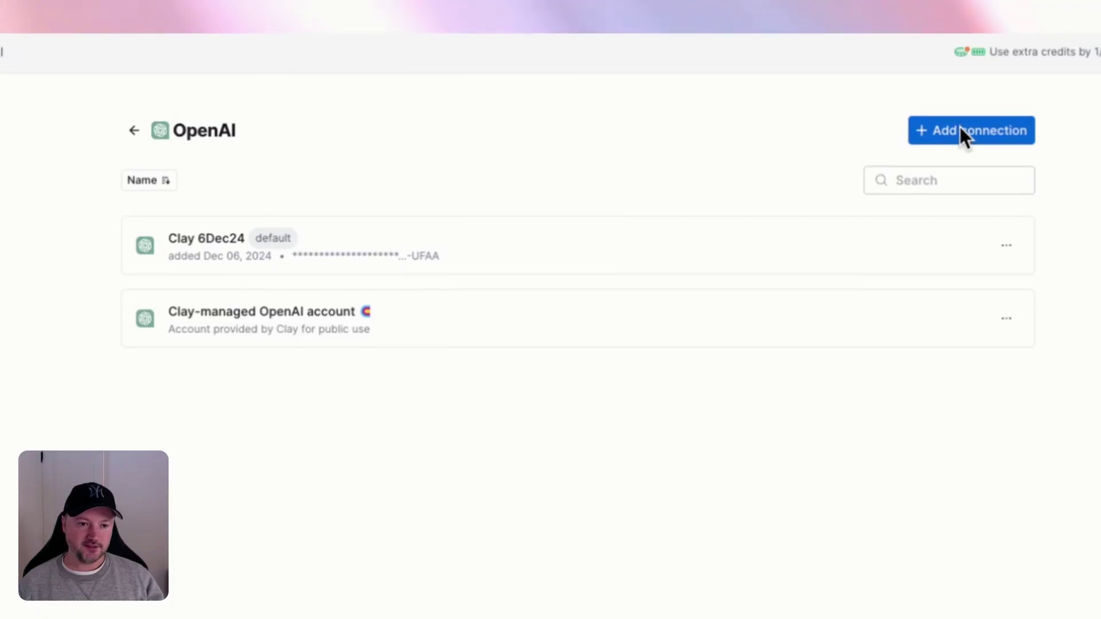
- Start a new OpenAI connection named 'Test' and bring up the OpenAI API links note
{"action": "left_click", "coordinate": [960, 132]}
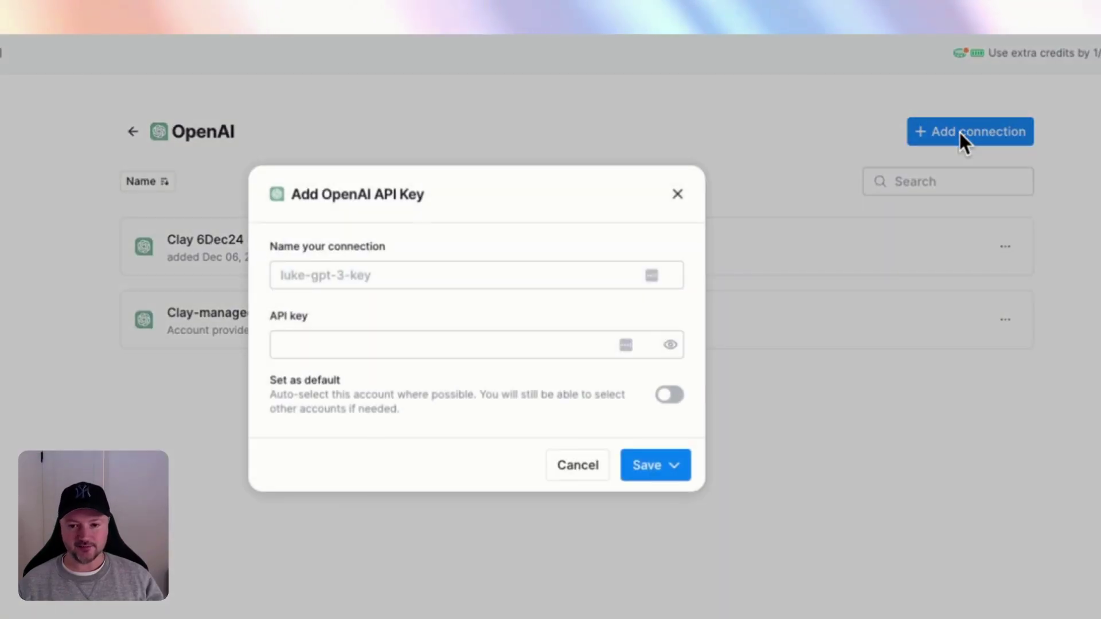
{"action": "left_click", "coordinate": [401, 278]}
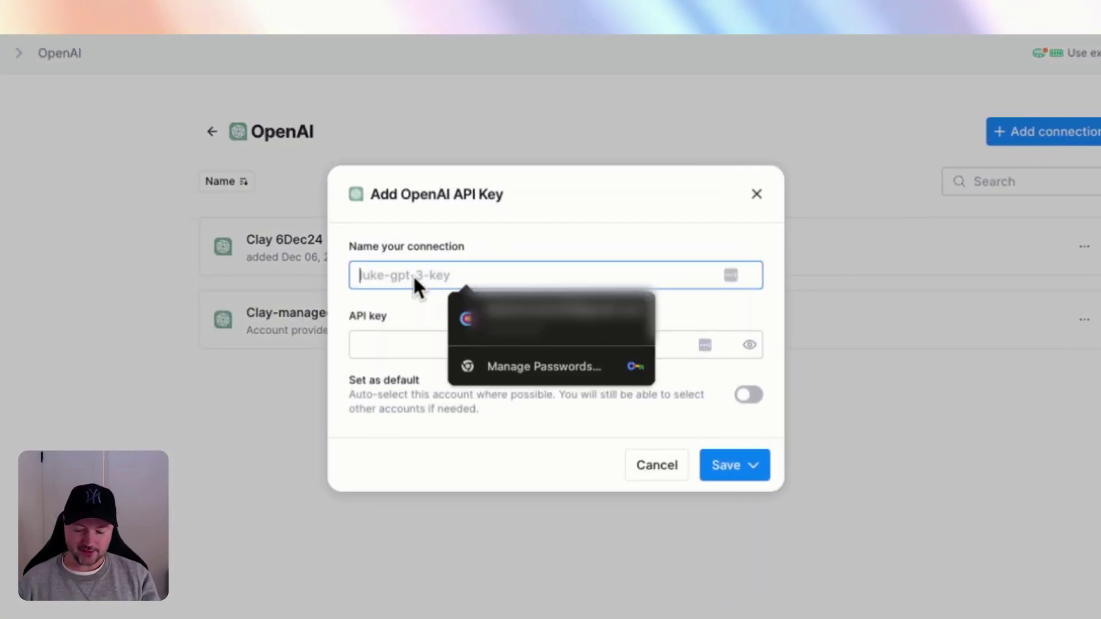
{"action": "type", "text": "Test"}
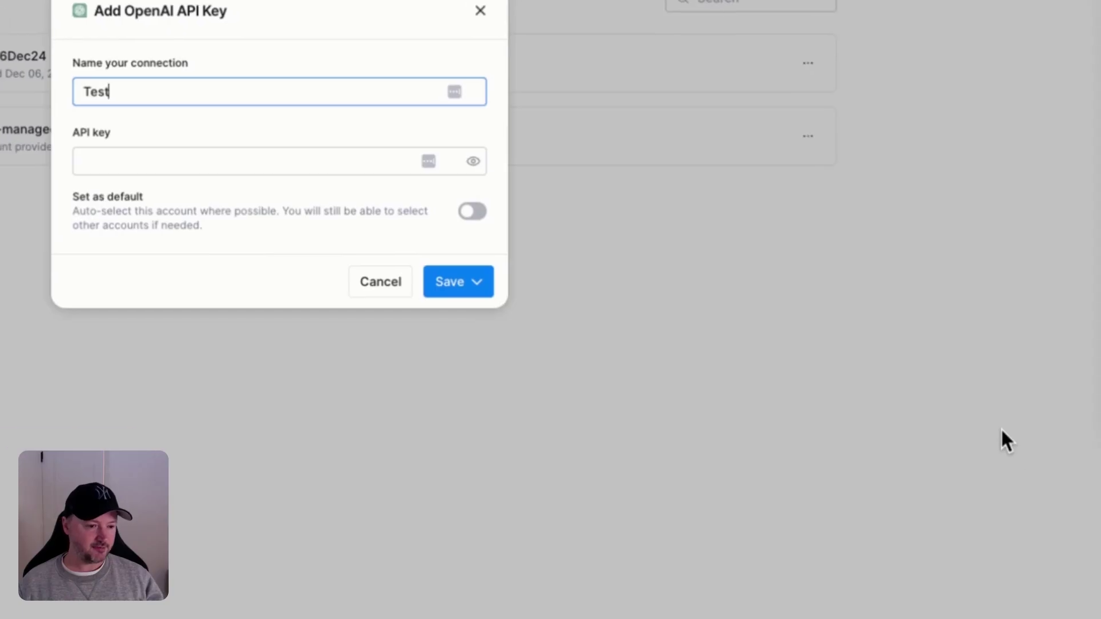
{"action": "left_click", "coordinate": [1098, 164]}
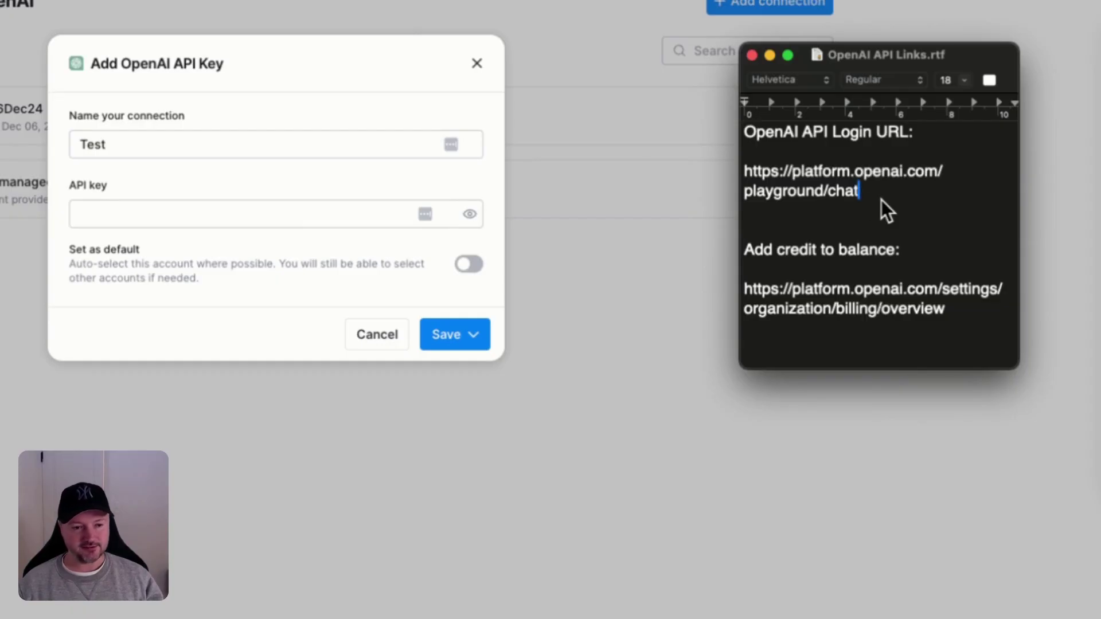
- Select the OpenAI playground login URL in the TextEdit note
{"action": "left_click_drag", "start_coordinate": [862, 187], "coordinate": [740, 176]}
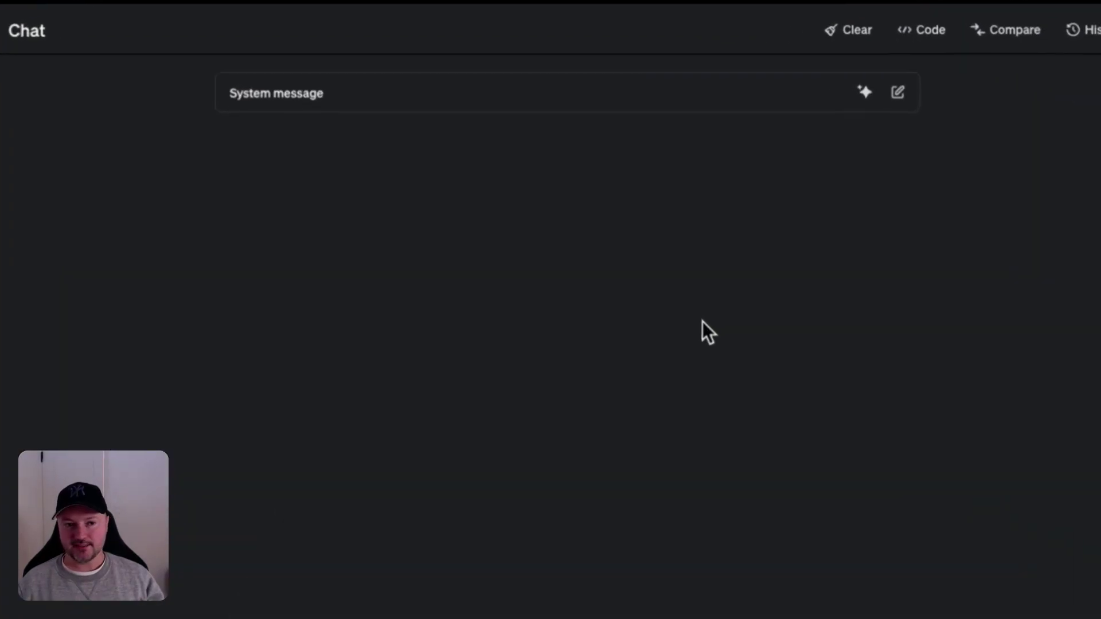
- Create an OpenAI secret key named 'Test' in the Default project and copy it
{"action": "left_click", "coordinate": [969, 57]}
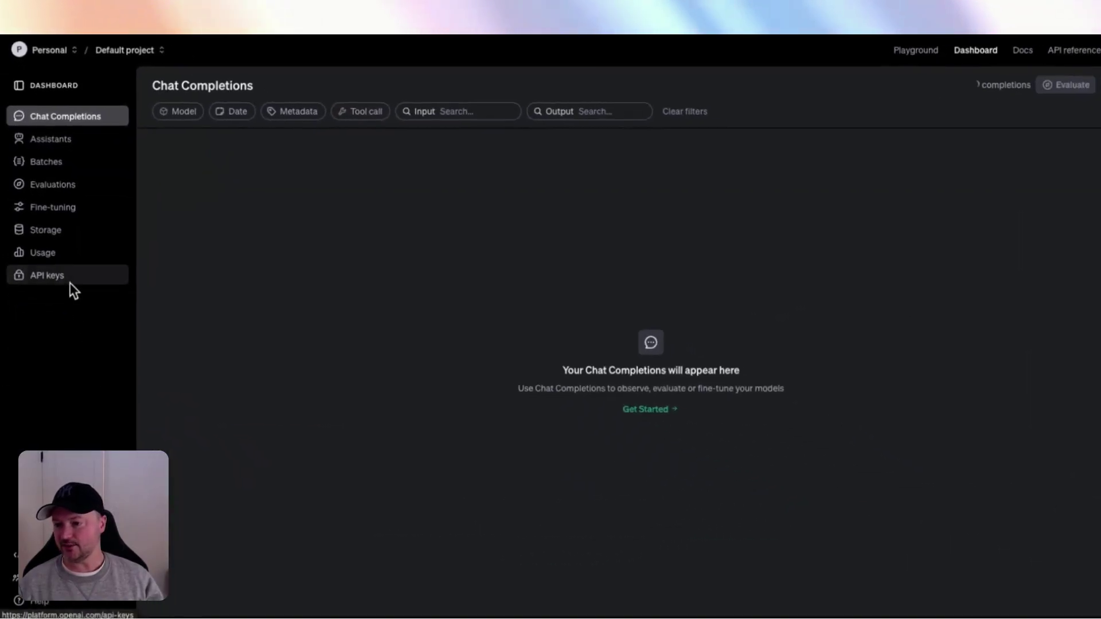
{"action": "left_click", "coordinate": [50, 263]}
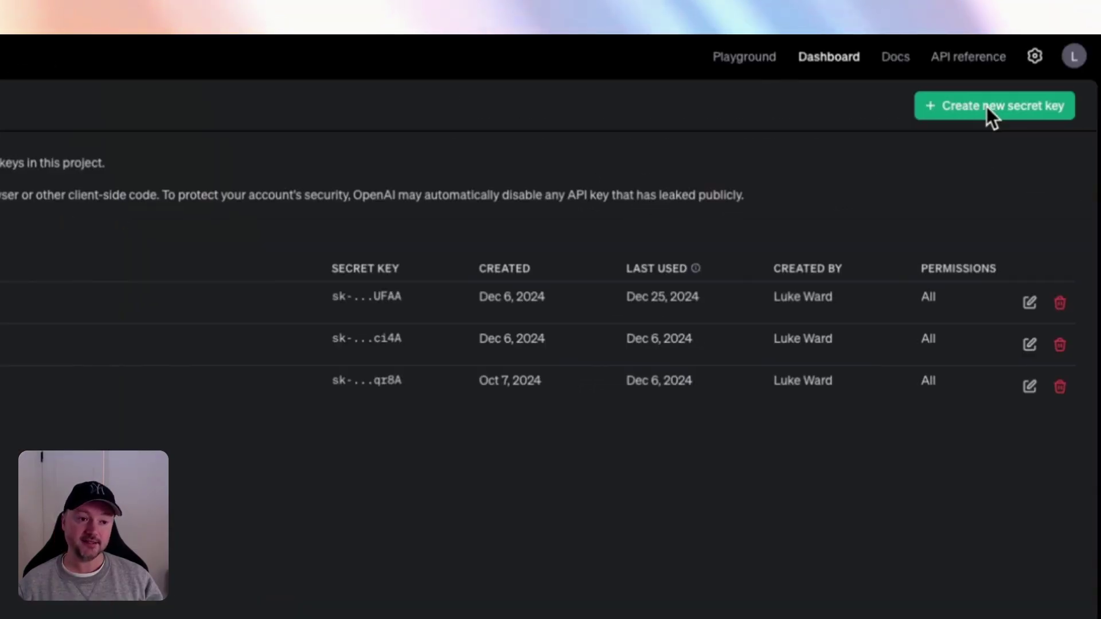
{"action": "left_click", "coordinate": [986, 107]}
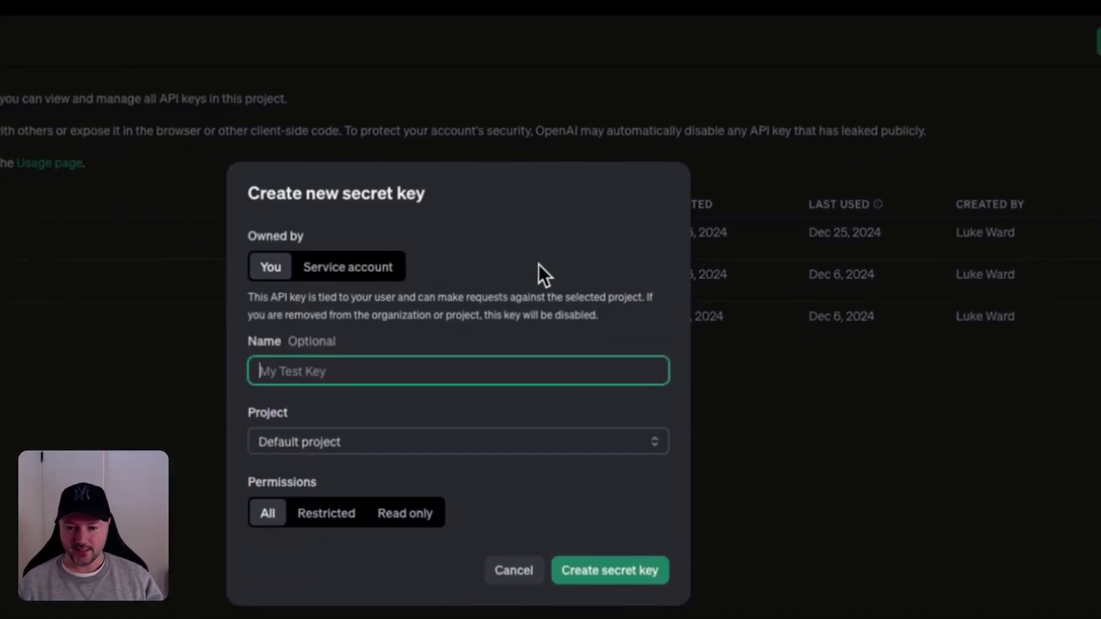
{"action": "type", "text": "Test"}
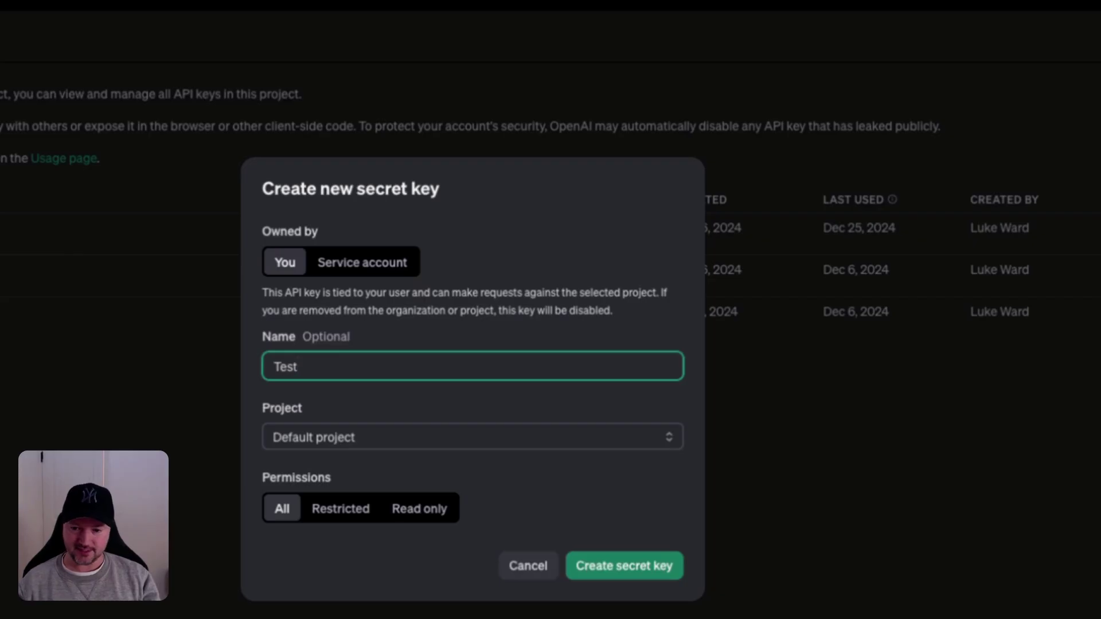
{"action": "left_click", "coordinate": [614, 565]}
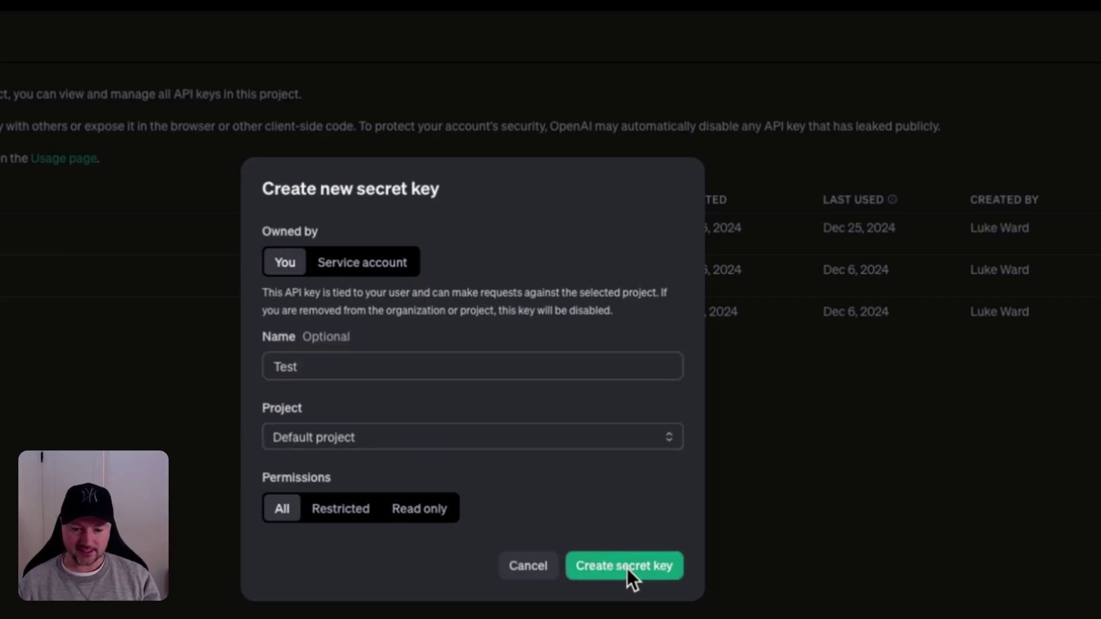
{"action": "left_click", "coordinate": [627, 569]}
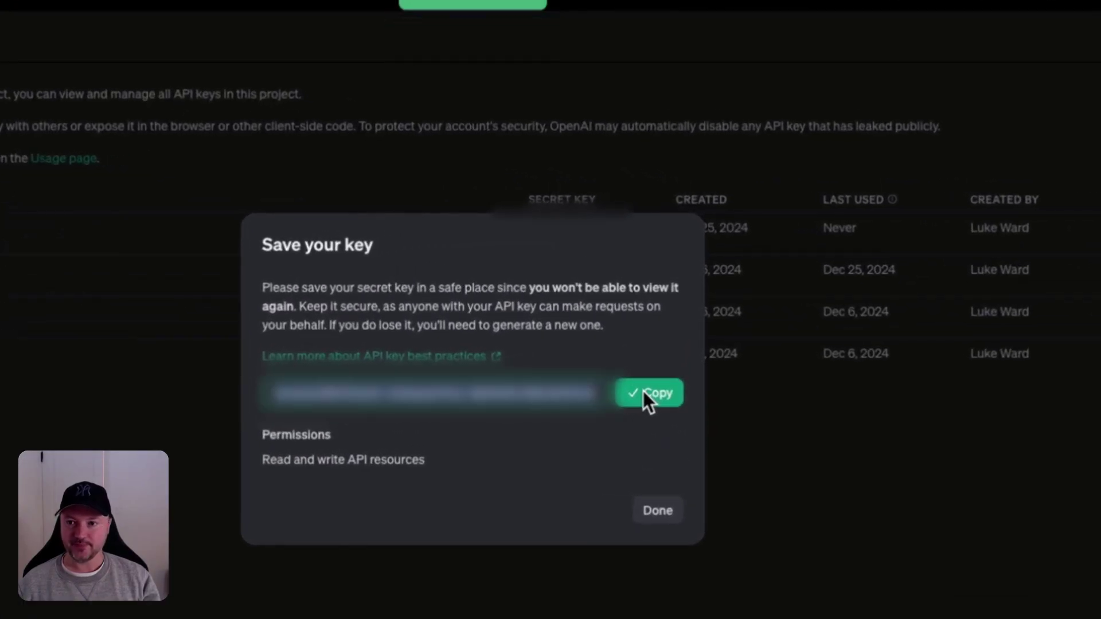
{"action": "left_click", "coordinate": [642, 391]}
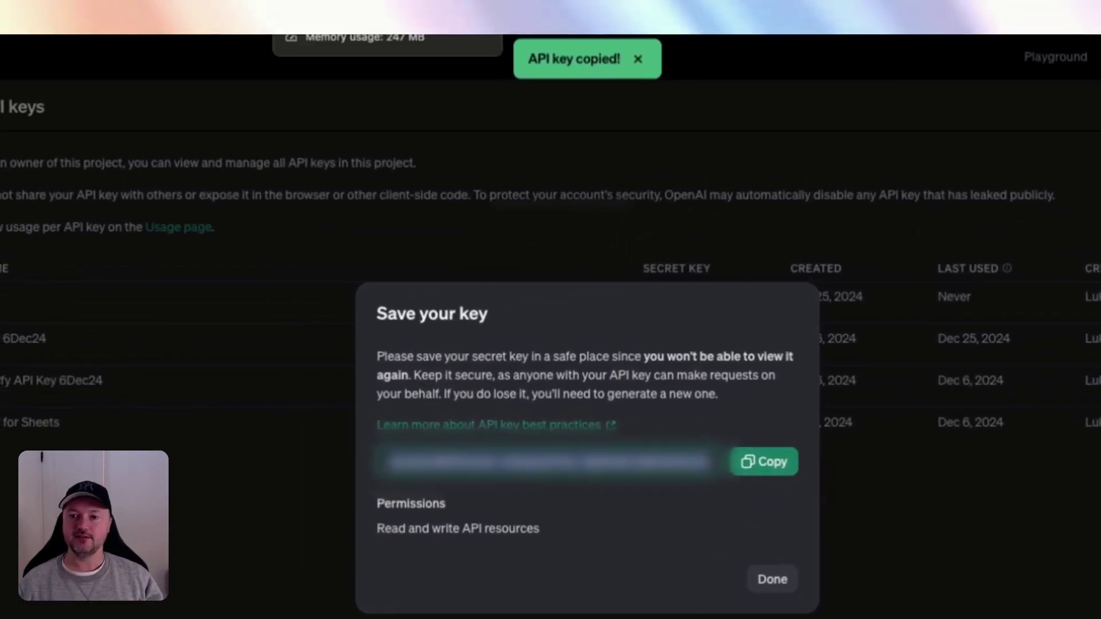
- Add the 'Test' OpenAI connection with the pasted API key as default, then test and save it
{"action": "left_click", "coordinate": [482, 6]}
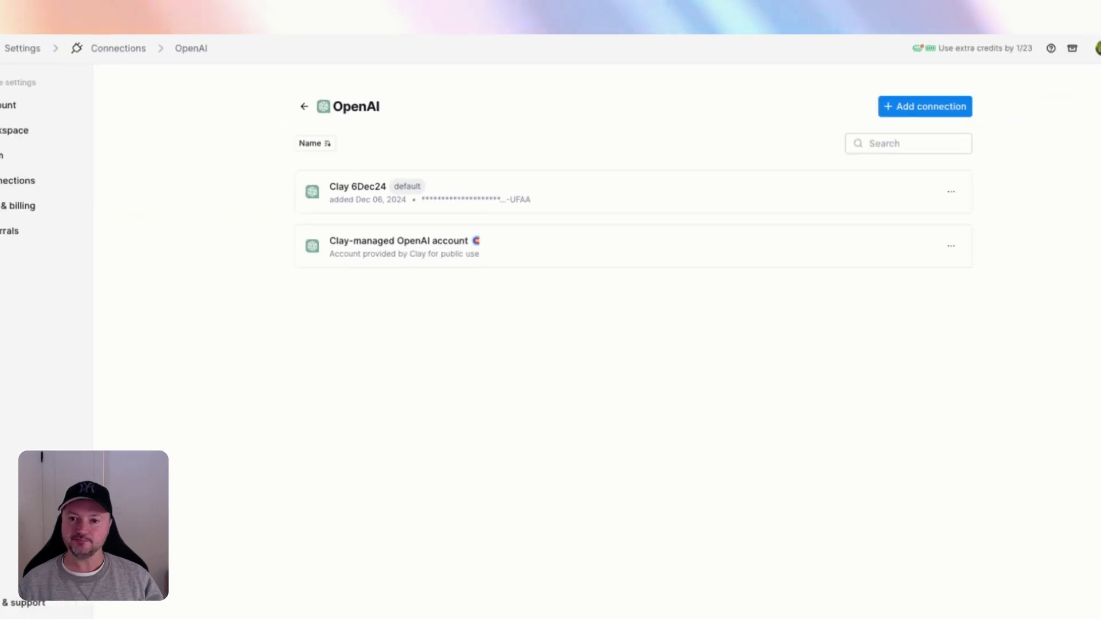
{"action": "left_click", "coordinate": [1059, 131]}
{"action": "type", "text": "Test"}
{"action": "left_click", "coordinate": [441, 240]}
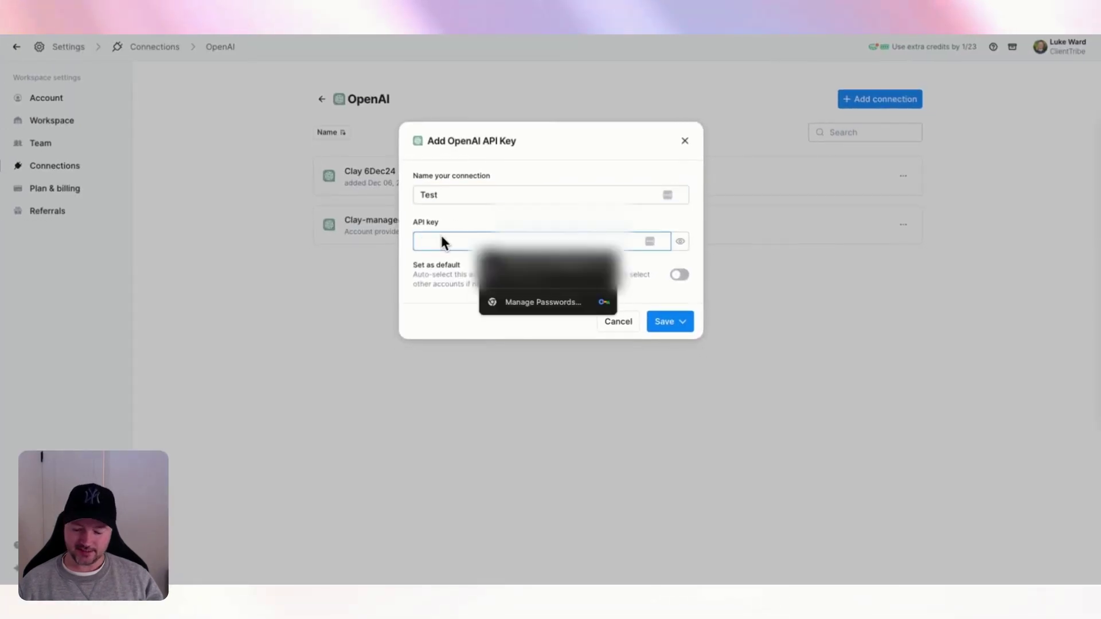
{"action": "key", "text": "ctrl+v"}
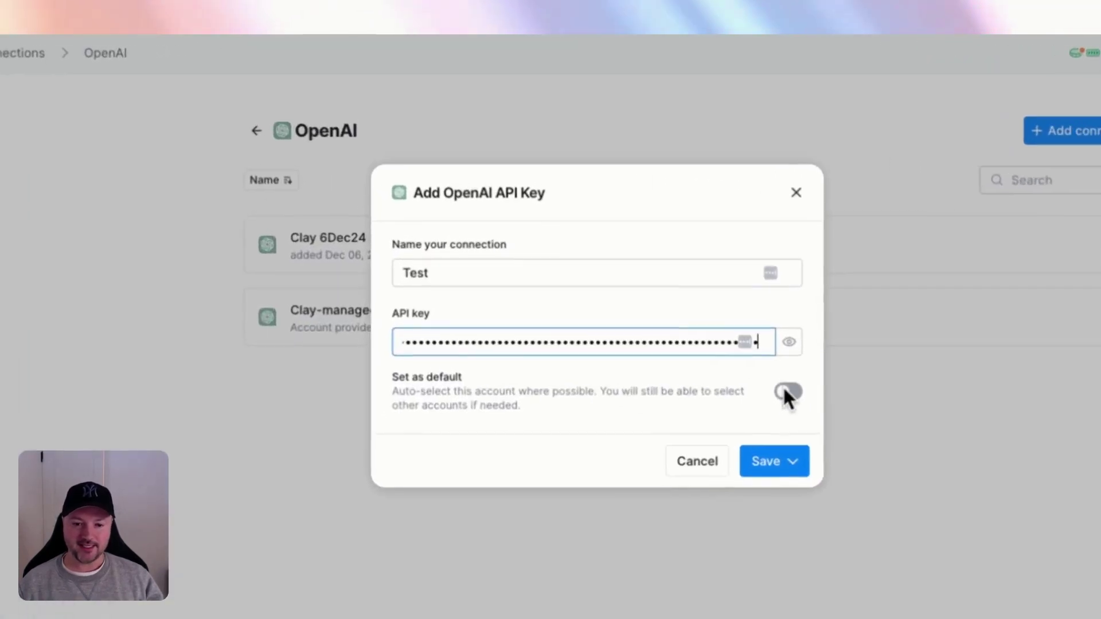
{"action": "left_click", "coordinate": [785, 392]}
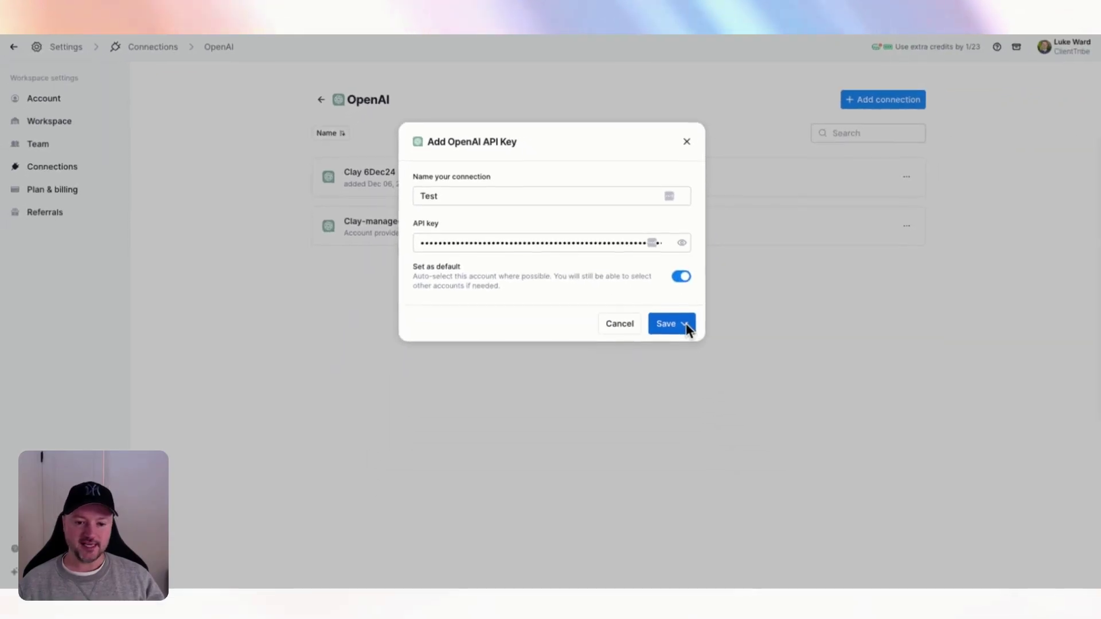
{"action": "left_click", "coordinate": [795, 464]}
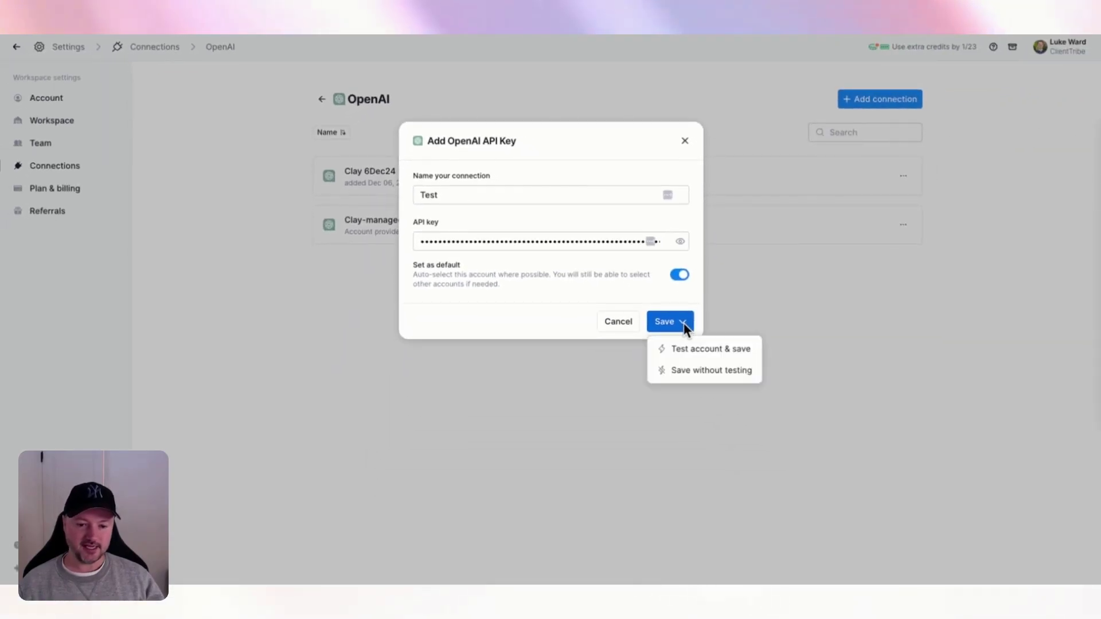
{"action": "left_click", "coordinate": [703, 351]}
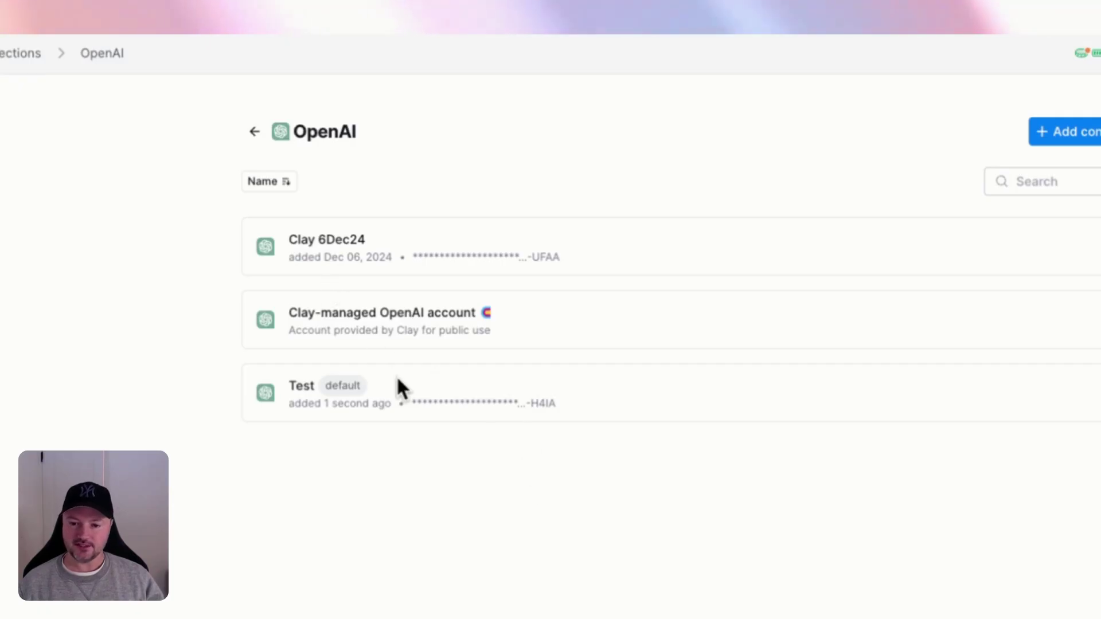
- Switch the enrichment's Account from Clay 6Dec24 to the new Test connection
{"action": "double_click", "coordinate": [299, 387]}
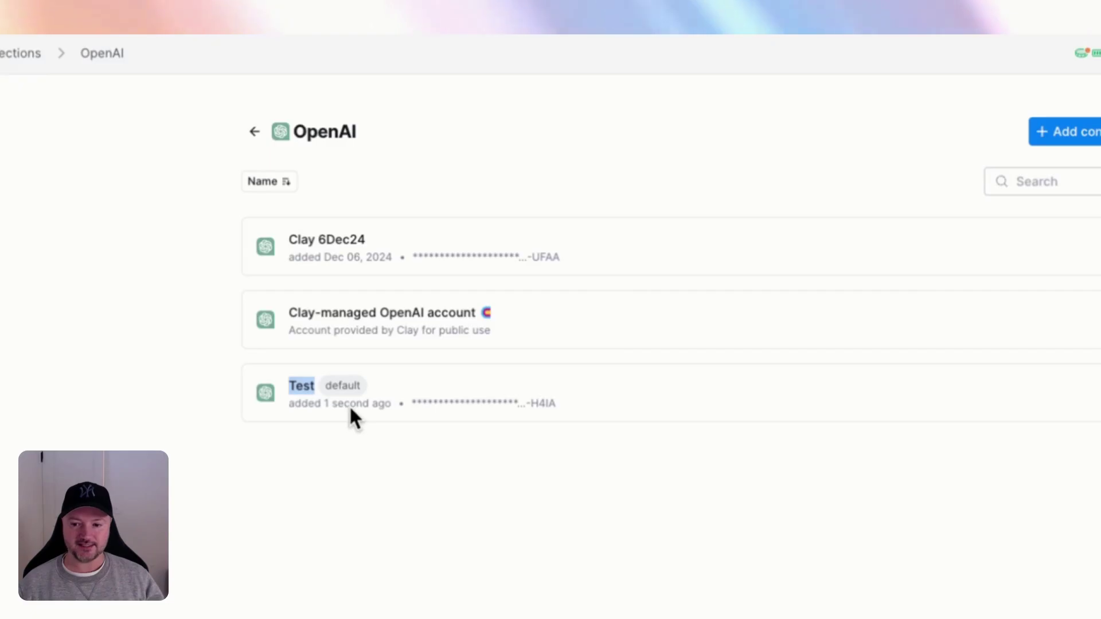
{"action": "double_click", "coordinate": [342, 385]}
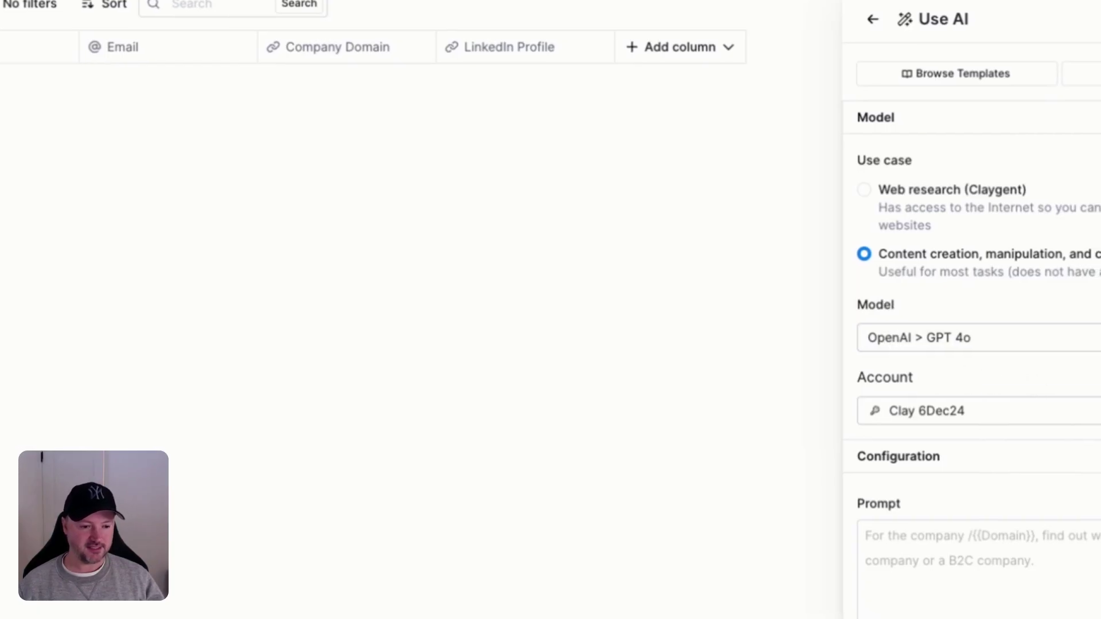
{"action": "left_click", "coordinate": [963, 410]}
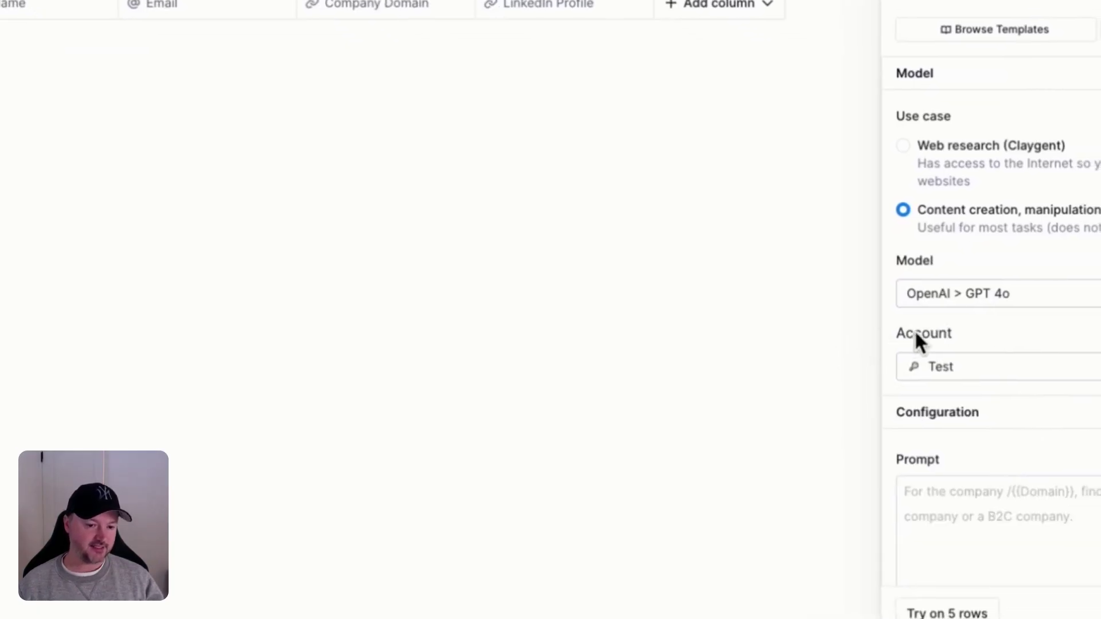
{"action": "double_click", "coordinate": [924, 337]}
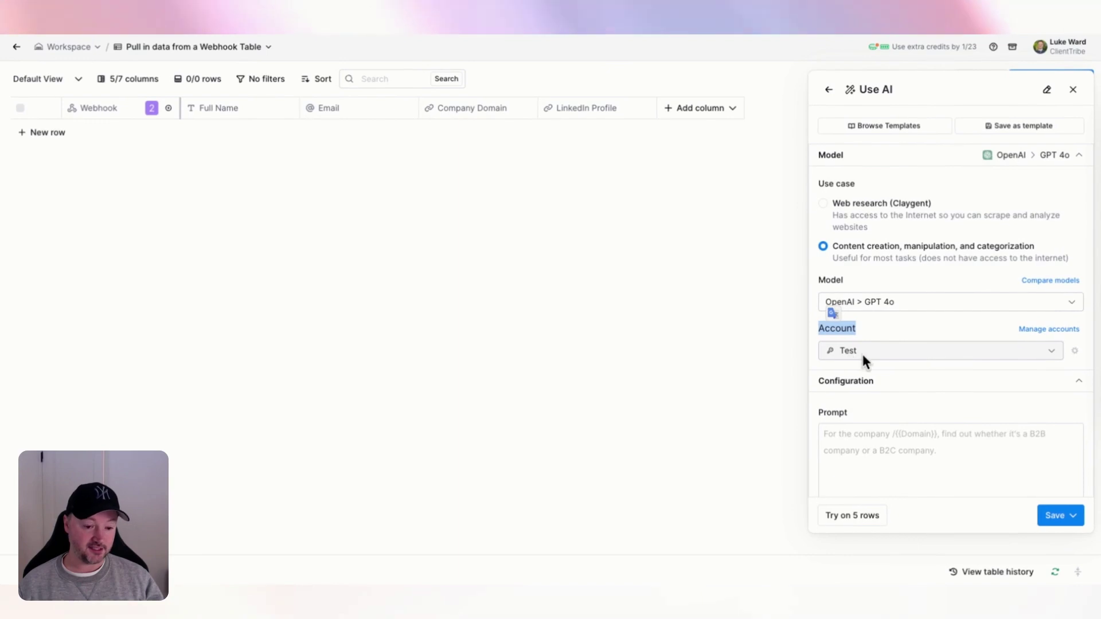
{"action": "left_click", "coordinate": [384, 480]}
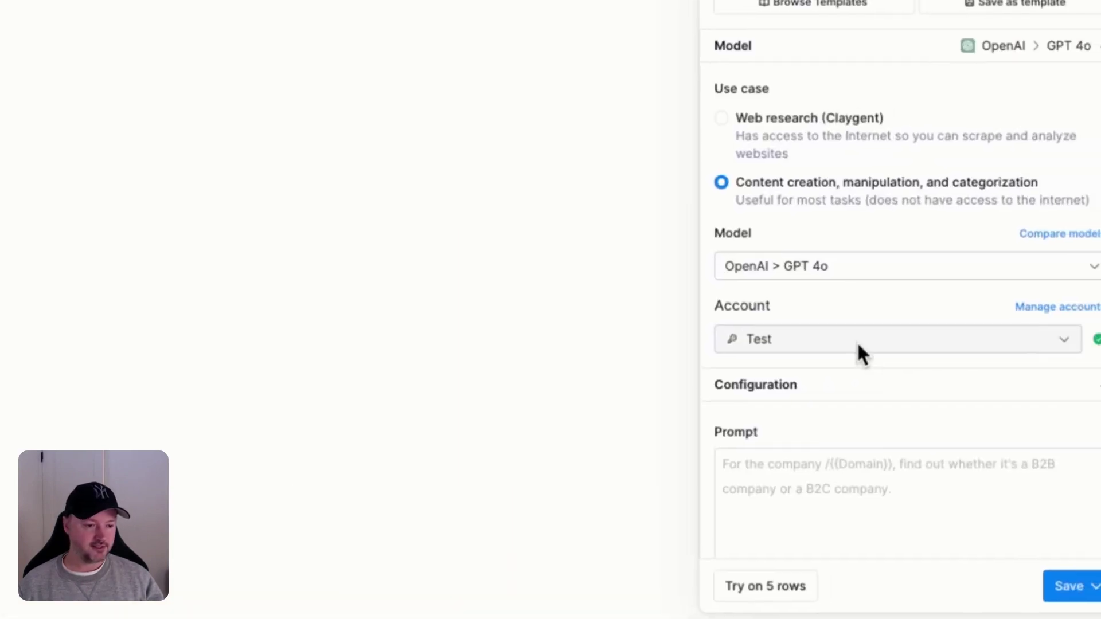
- Bring the OpenAI links note forward and select the billing overview URL
{"action": "left_click", "coordinate": [1097, 129]}
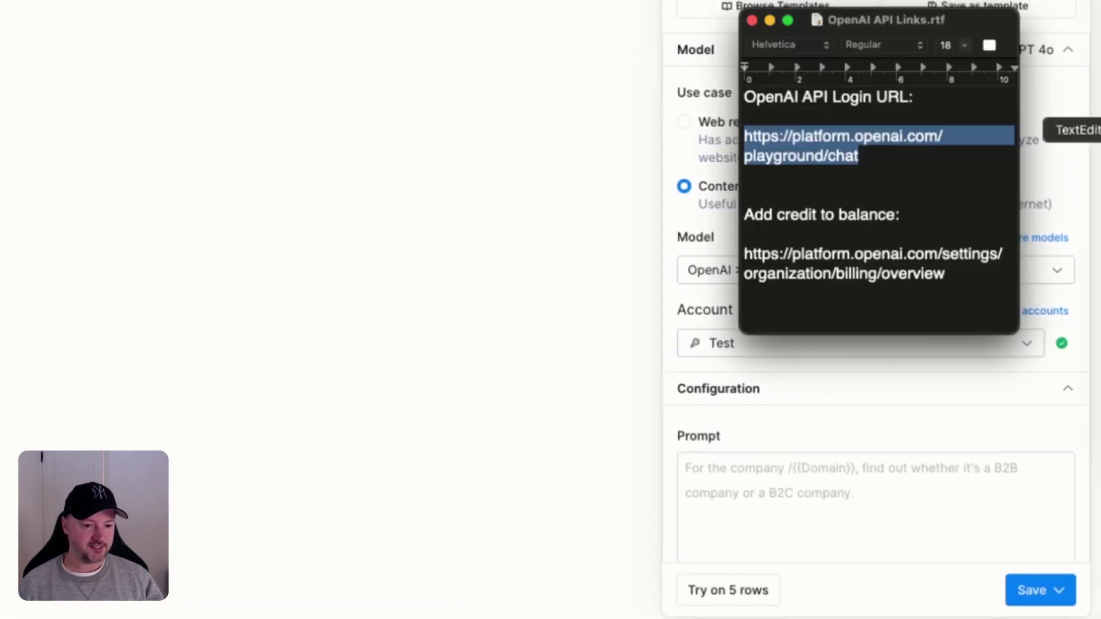
{"action": "left_click", "coordinate": [889, 253]}
{"action": "left_click", "coordinate": [972, 272]}
{"action": "left_click_drag", "start_coordinate": [971, 272], "coordinate": [733, 253]}
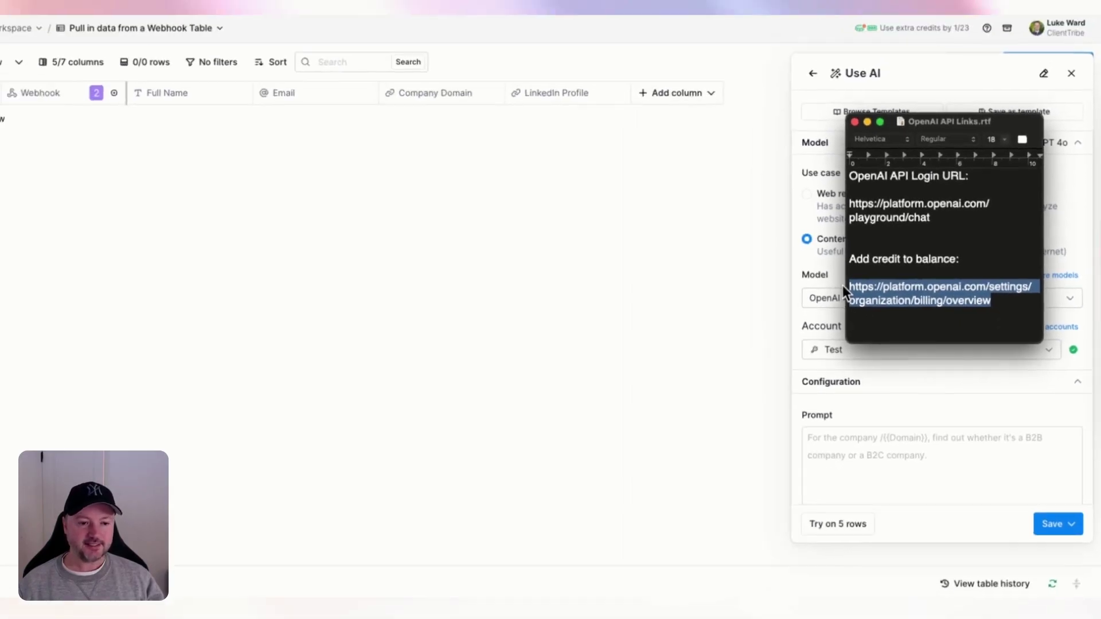